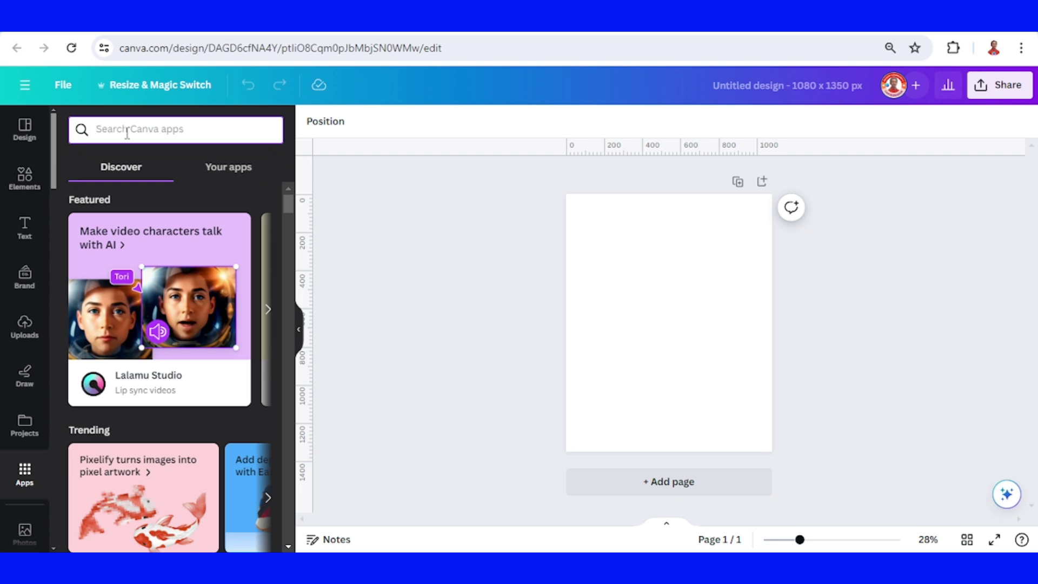
Find the TypeCraft app in the apps library and open it.
{"action": "type", "text": "type"}
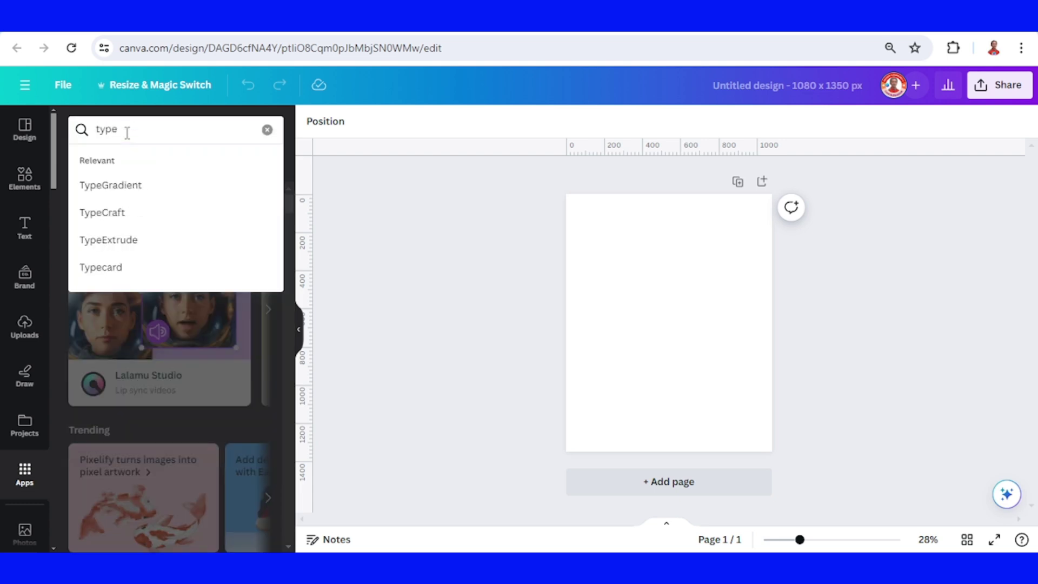
{"action": "left_click", "coordinate": [117, 215]}
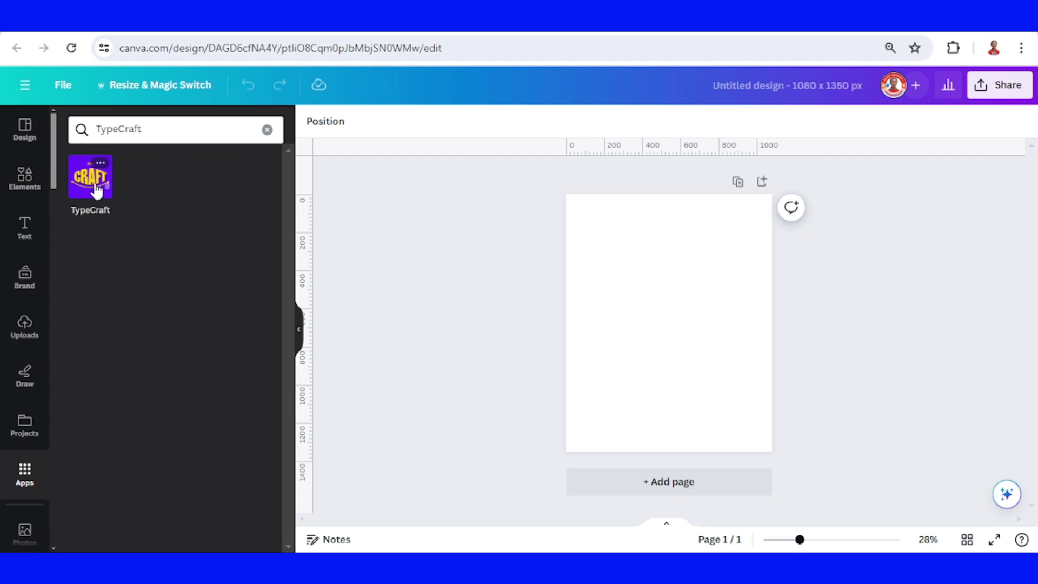
{"action": "left_click", "coordinate": [93, 184]}
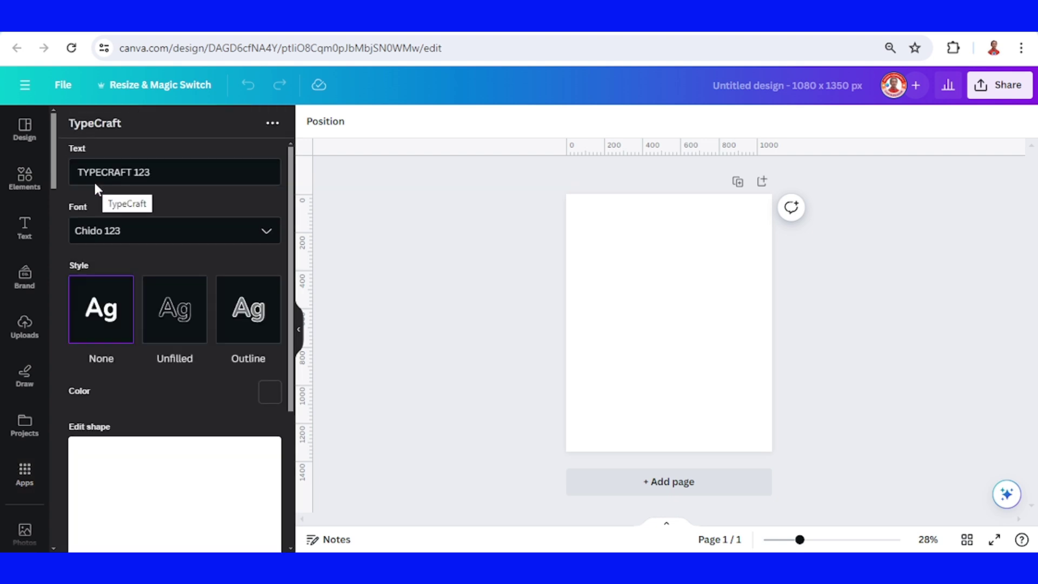
Set the TypeCraft text to WAVE and its font to Anton Regular 123.
{"action": "left_click_drag", "start_coordinate": [167, 174], "coordinate": [66, 174]}
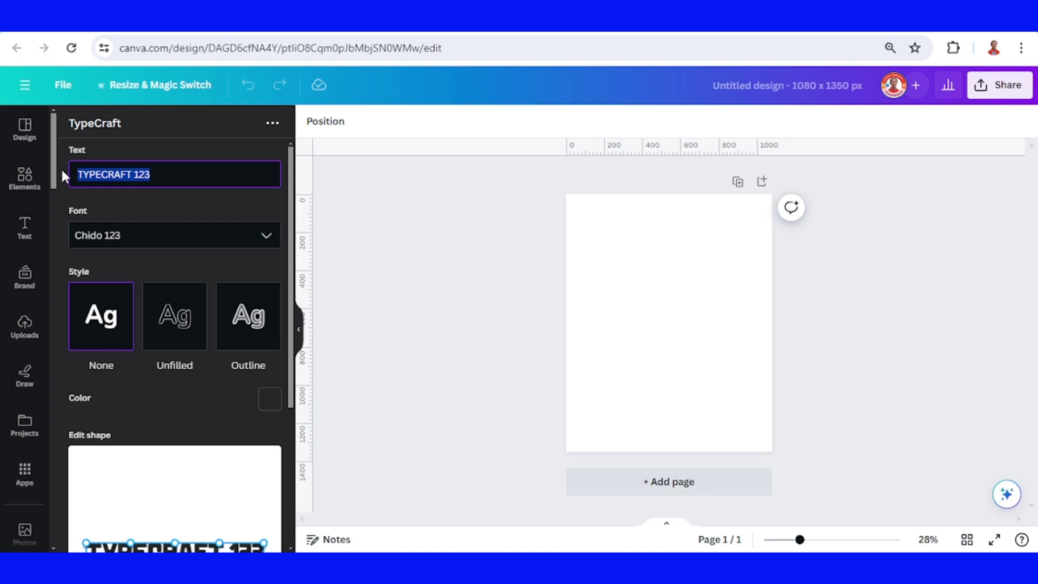
{"action": "type", "text": "WA"}
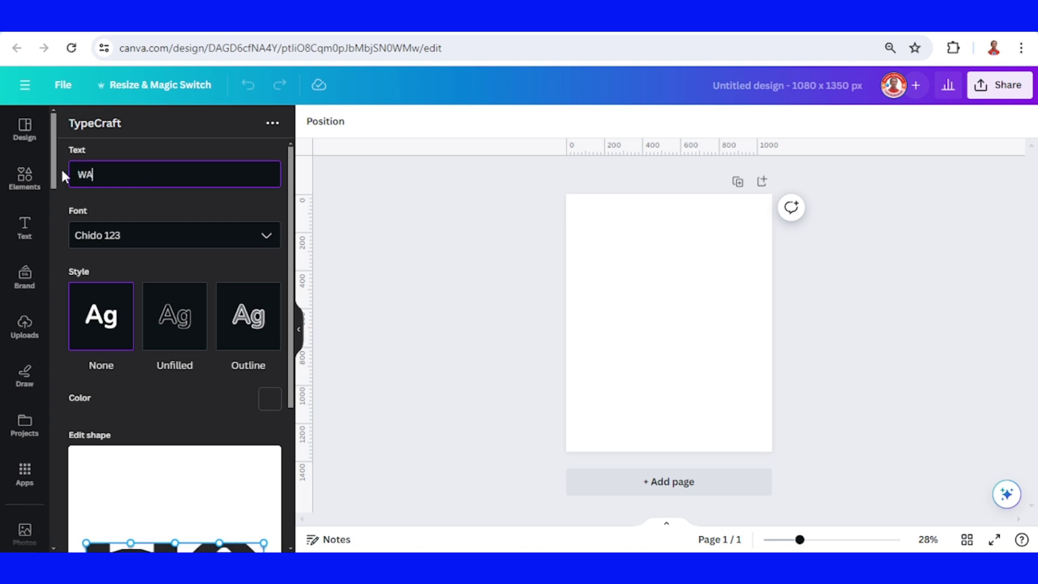
{"action": "type", "text": "VE"}
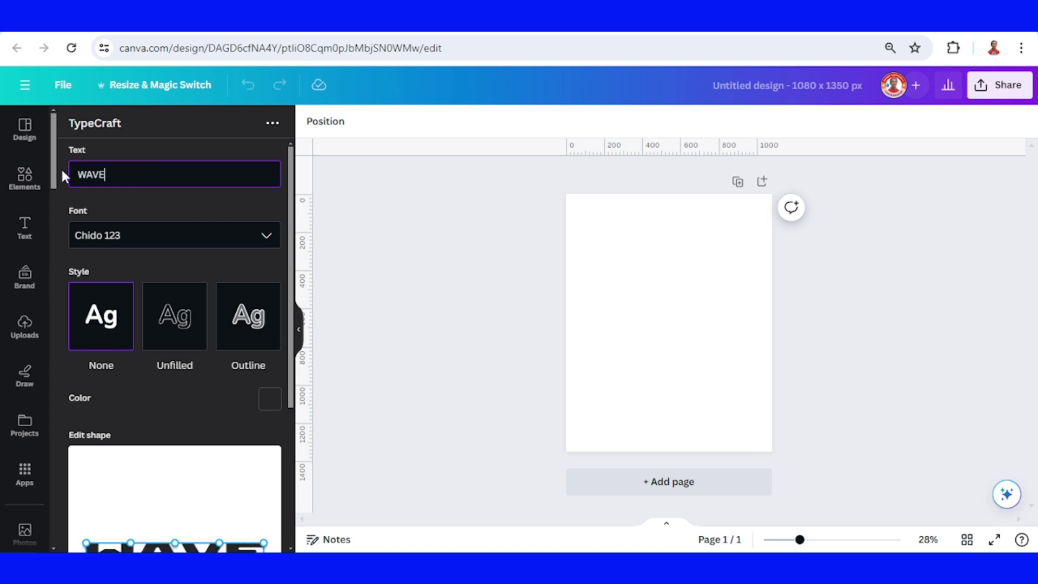
{"action": "left_click", "coordinate": [267, 238]}
{"action": "type", "text": "ANT"}
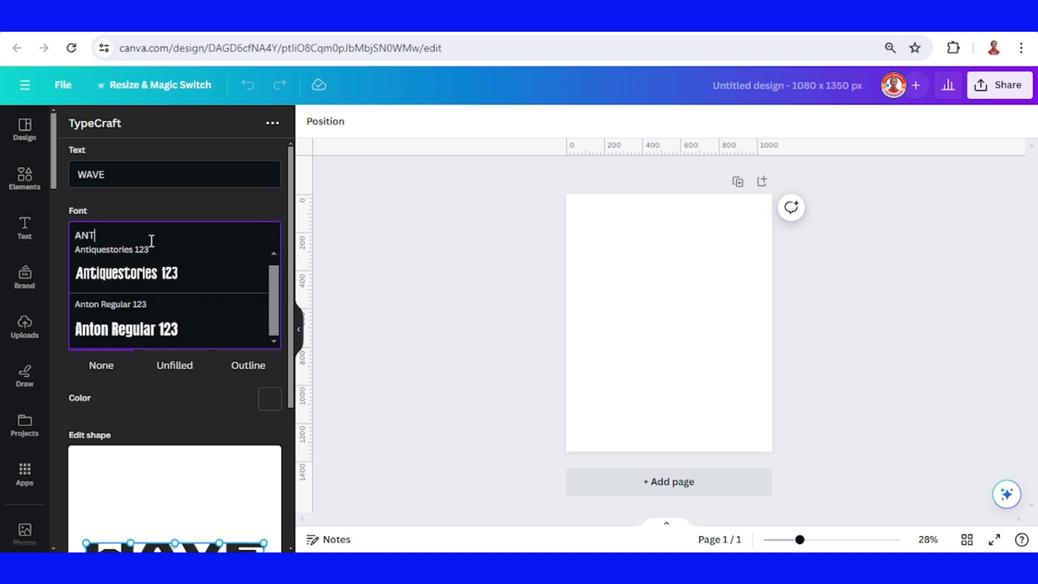
{"action": "type", "text": "O"}
{"action": "left_click", "coordinate": [154, 279]}
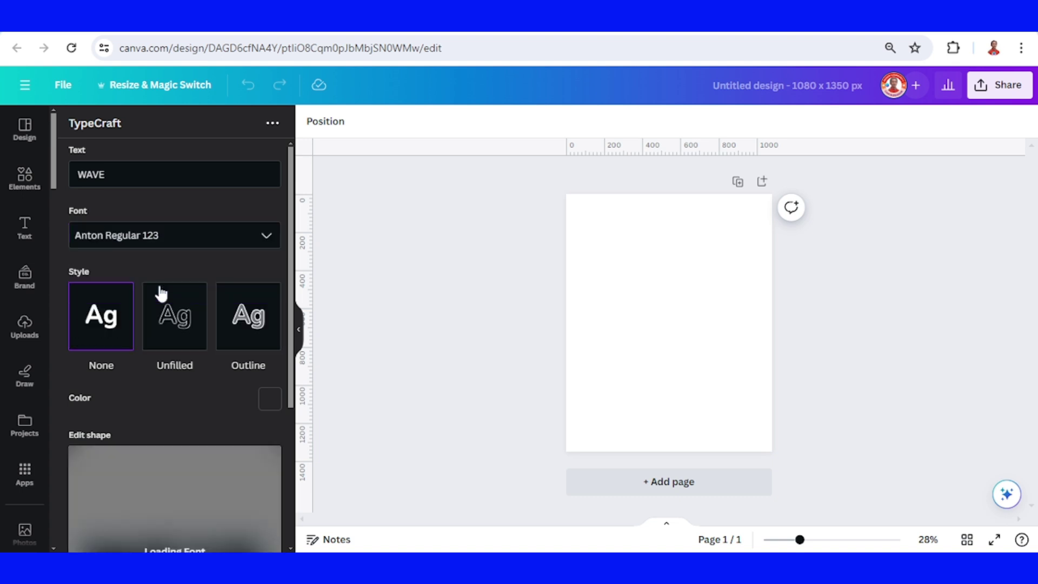
Change the text color to light blue #8bc5ff.
{"action": "scroll", "coordinate": [204, 312], "scroll_direction": "down", "scroll_amount": 3}
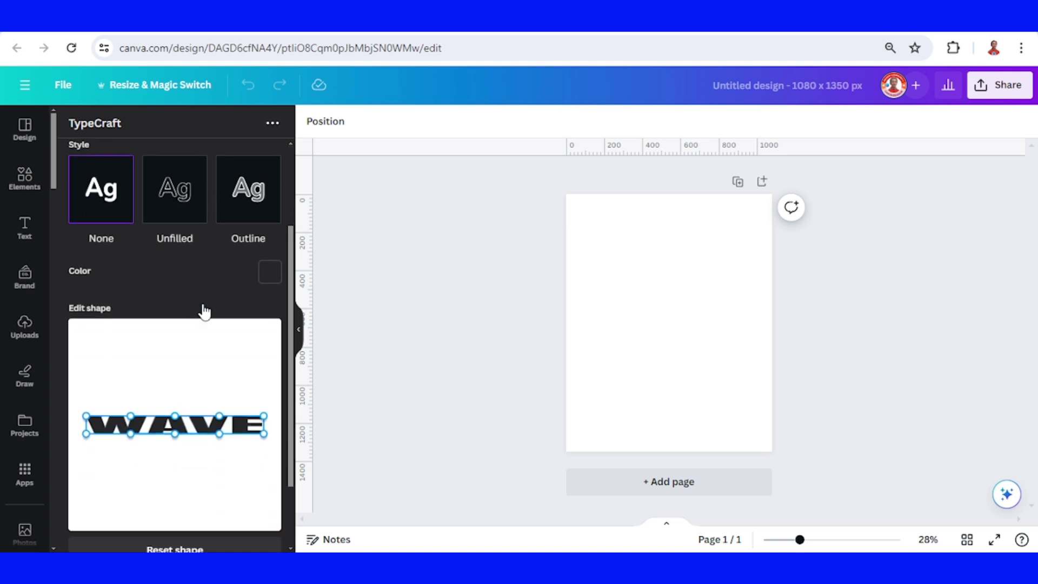
{"action": "scroll", "coordinate": [204, 313], "scroll_direction": "up", "scroll_amount": 3}
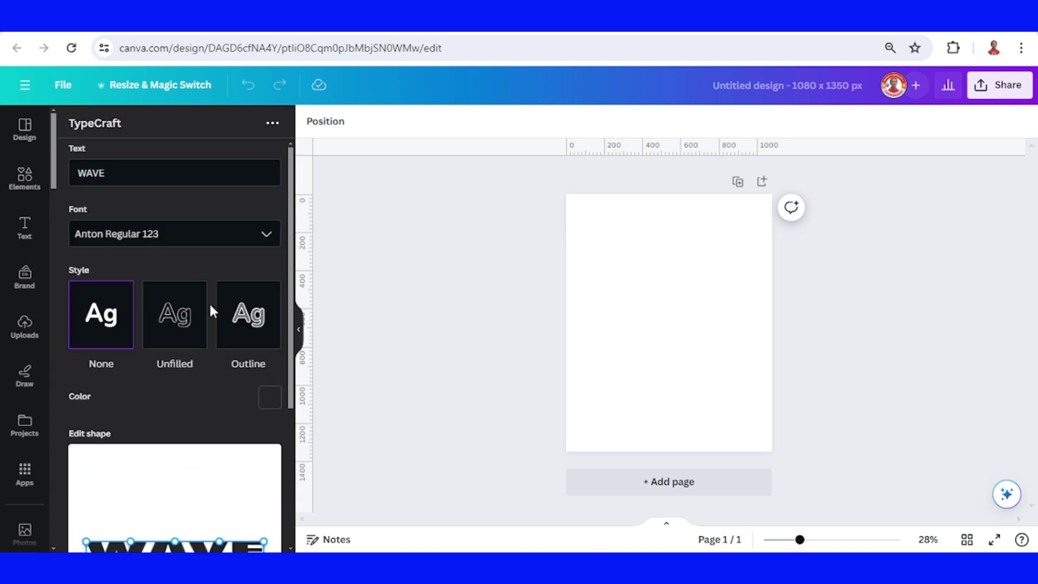
{"action": "scroll", "coordinate": [210, 305], "scroll_direction": "down", "scroll_amount": 2}
{"action": "left_click", "coordinate": [268, 327]}
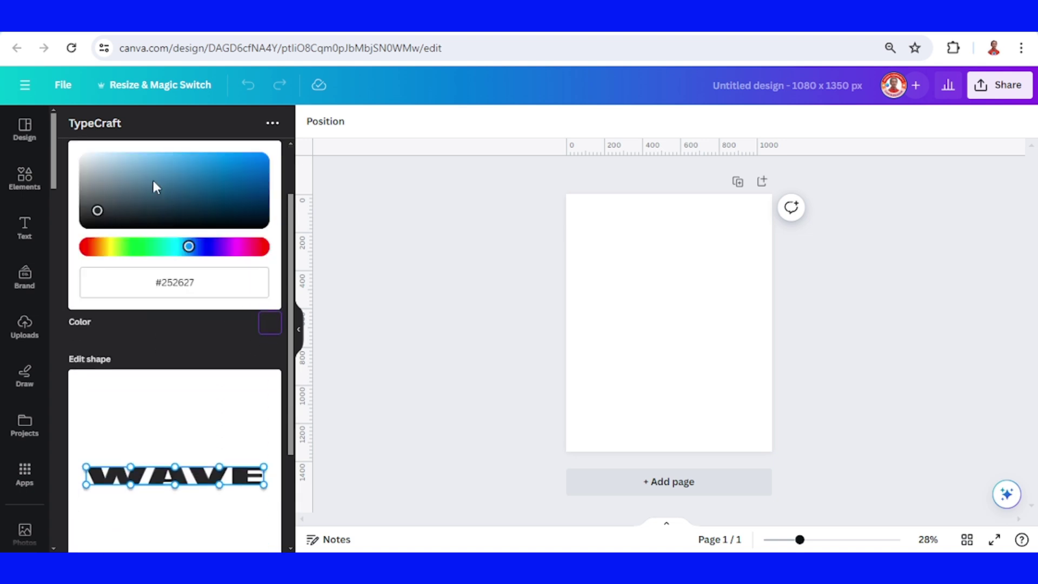
{"action": "left_click", "coordinate": [131, 157]}
{"action": "left_click", "coordinate": [167, 162]}
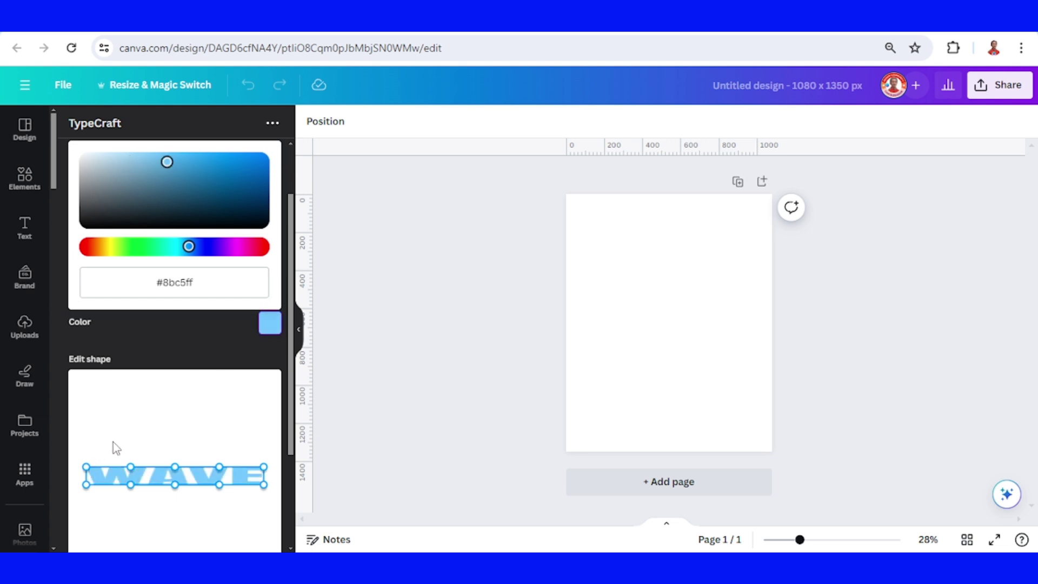
Reshape the lettering's bottom edge into a wave by lowering its corners and midpoint, bulging the first half downward and arching the second half upward.
{"action": "scroll", "coordinate": [112, 443], "scroll_direction": "down", "scroll_amount": 3}
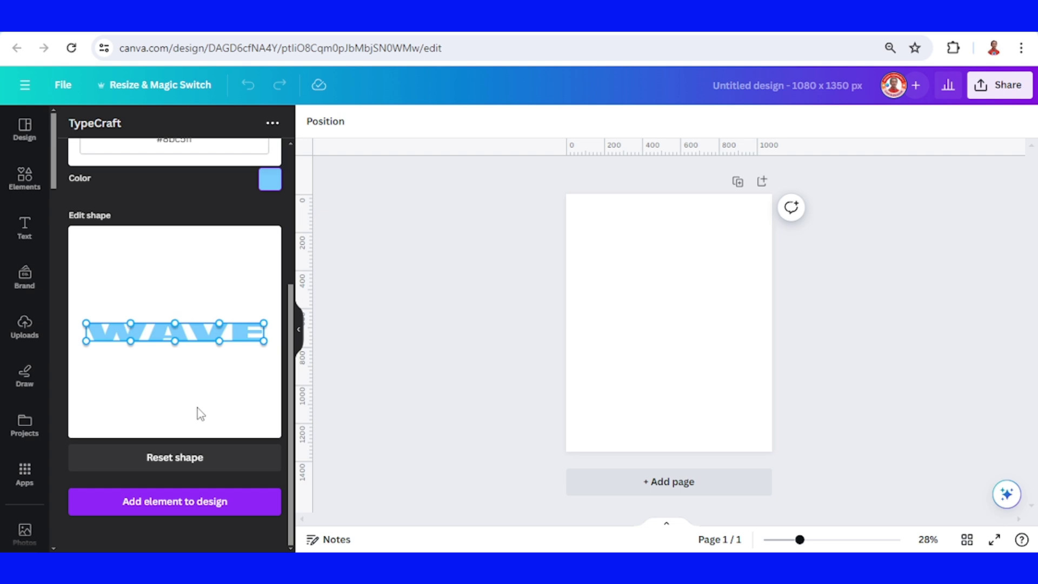
{"action": "key", "text": "ctrl+plus"}
{"action": "key", "text": "ctrl+plus"}
{"action": "key", "text": "ctrl+plus"}
{"action": "key", "text": "ctrl+plus"}
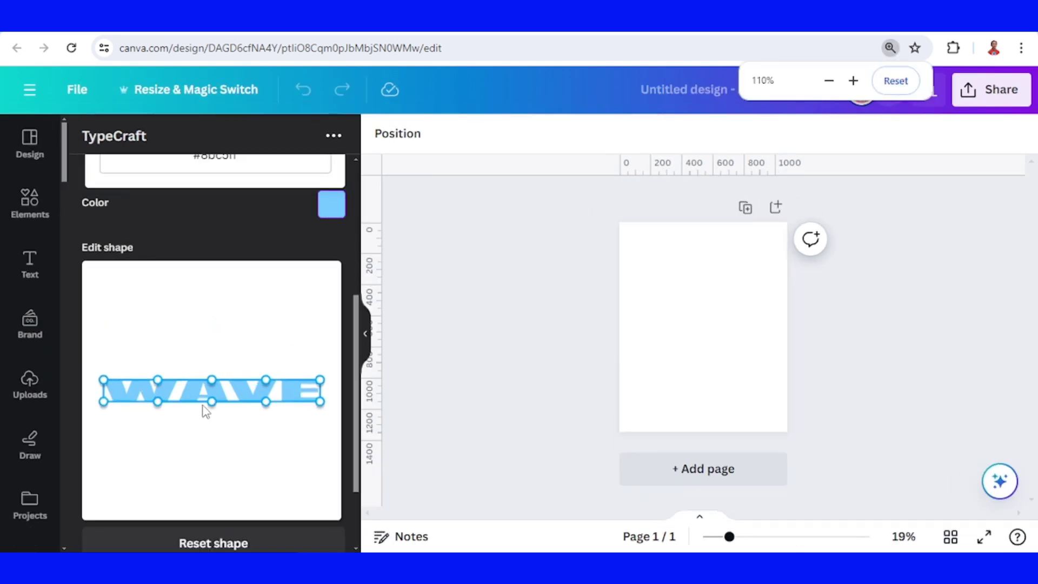
{"action": "scroll", "coordinate": [204, 411], "scroll_direction": "down", "scroll_amount": 3}
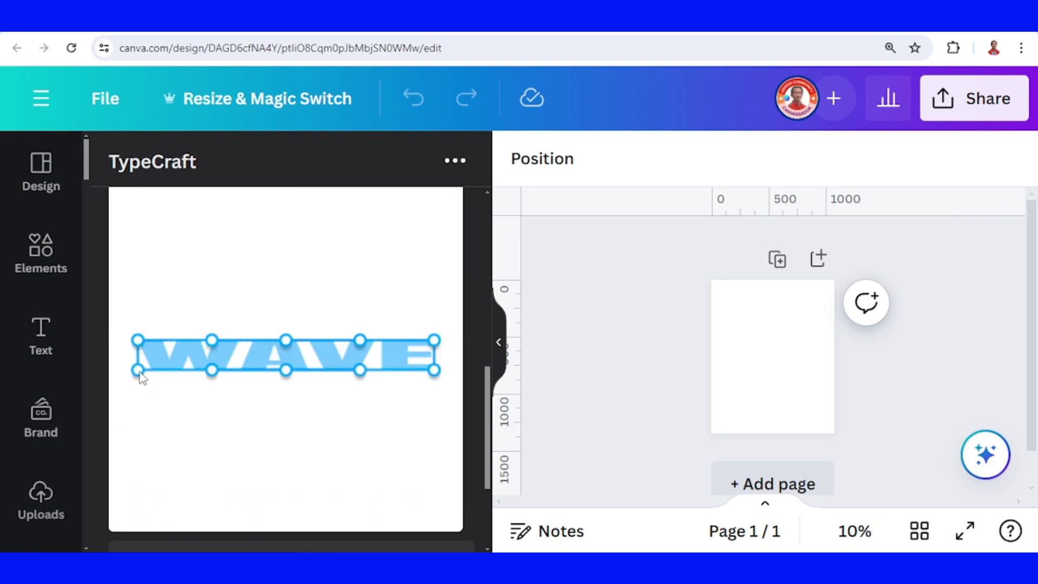
{"action": "left_click_drag", "start_coordinate": [139, 373], "coordinate": [140, 417]}
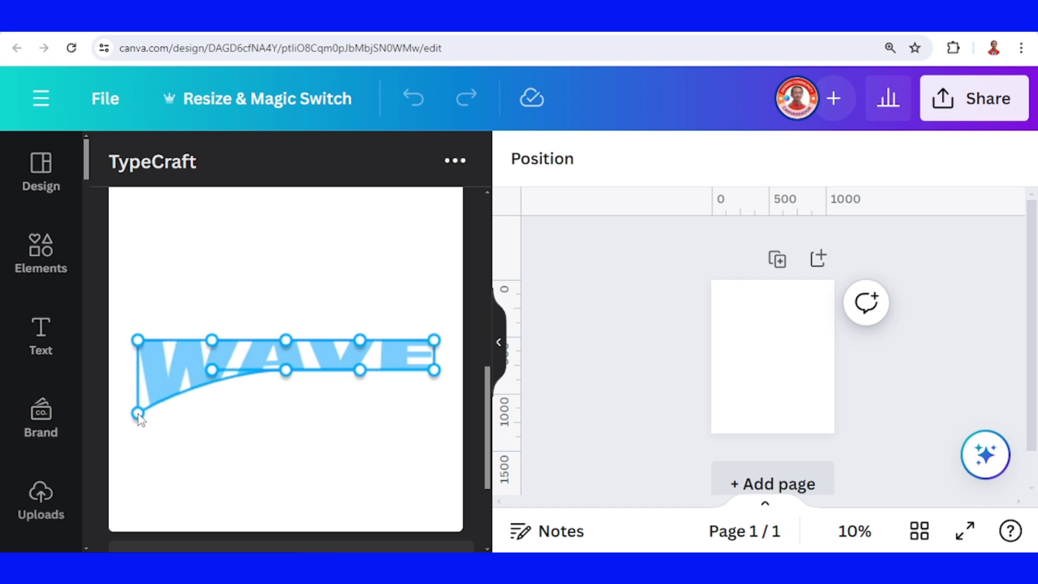
{"action": "left_click_drag", "start_coordinate": [434, 371], "coordinate": [438, 415]}
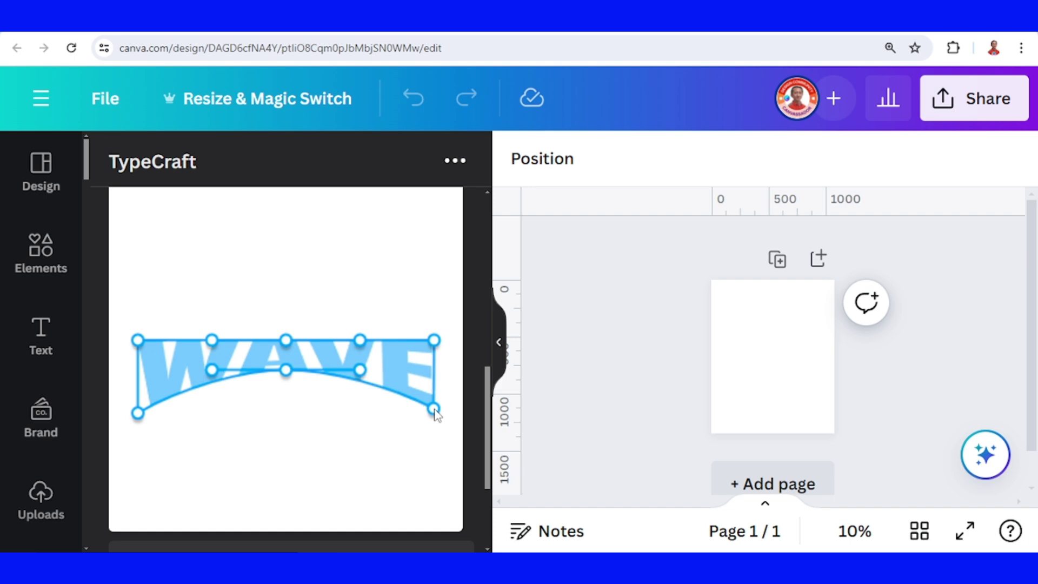
{"action": "left_click_drag", "start_coordinate": [287, 373], "coordinate": [281, 433]}
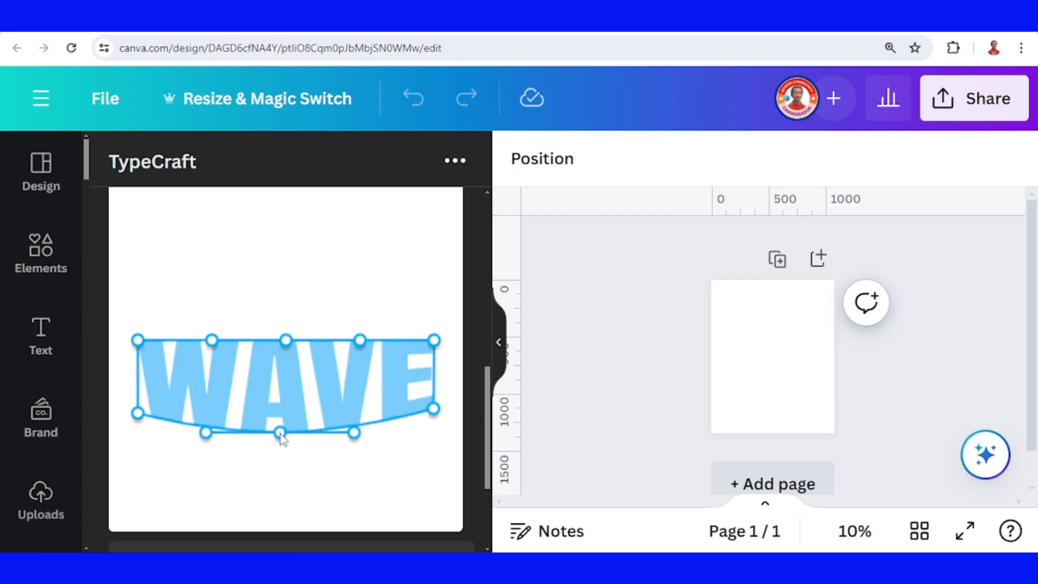
{"action": "left_click_drag", "start_coordinate": [355, 433], "coordinate": [347, 372]}
{"action": "left_click_drag", "start_coordinate": [206, 433], "coordinate": [169, 470]}
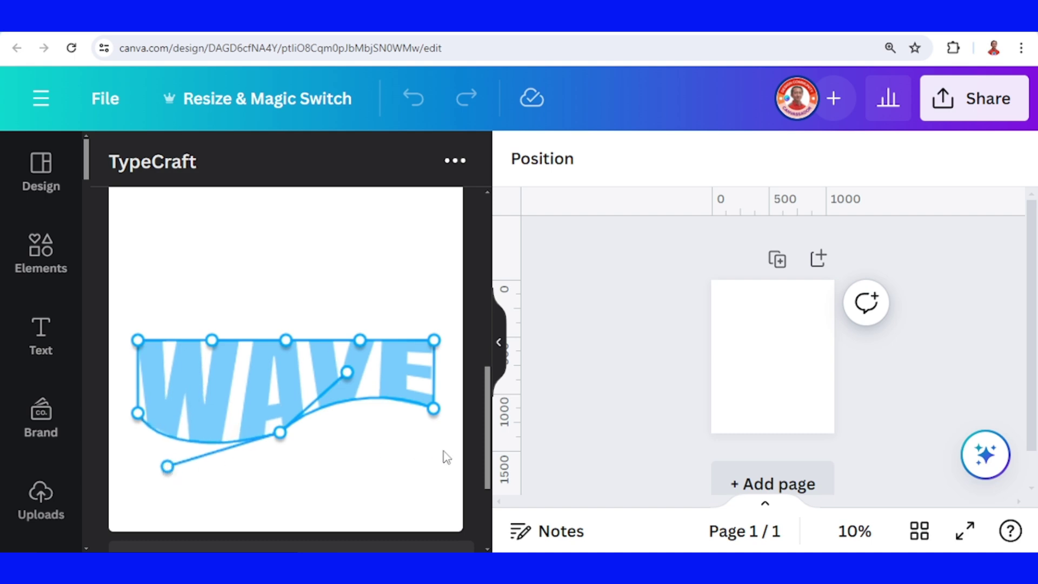
Add the warped WAVE text to the design and enlarge the page view to 77%.
{"action": "scroll", "coordinate": [393, 413], "scroll_direction": "down", "scroll_amount": 3}
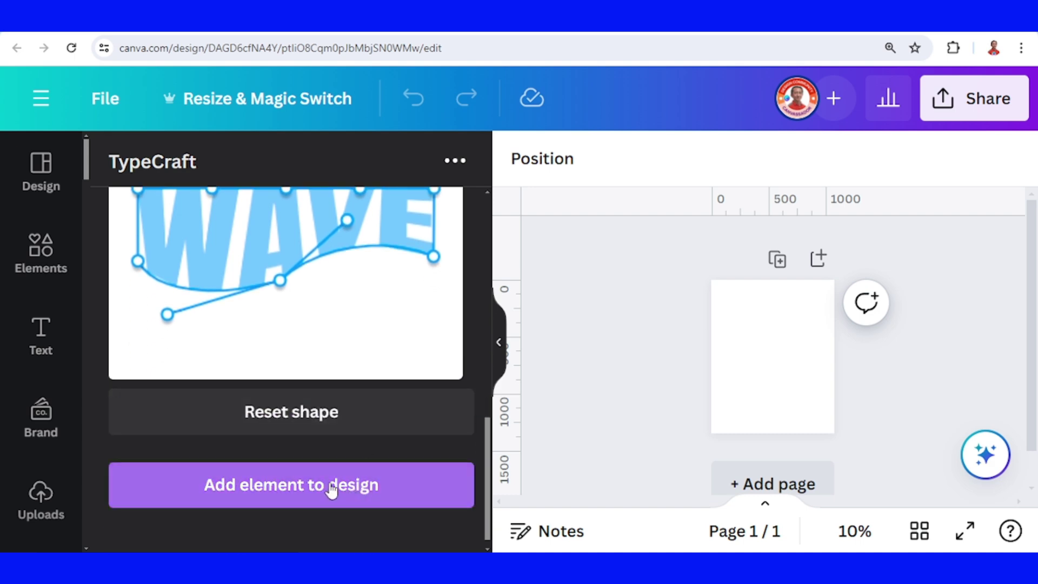
{"action": "left_click", "coordinate": [331, 488]}
{"action": "key", "text": "ctrl+minus"}
{"action": "left_click", "coordinate": [400, 382]}
{"action": "left_click", "coordinate": [772, 537]}
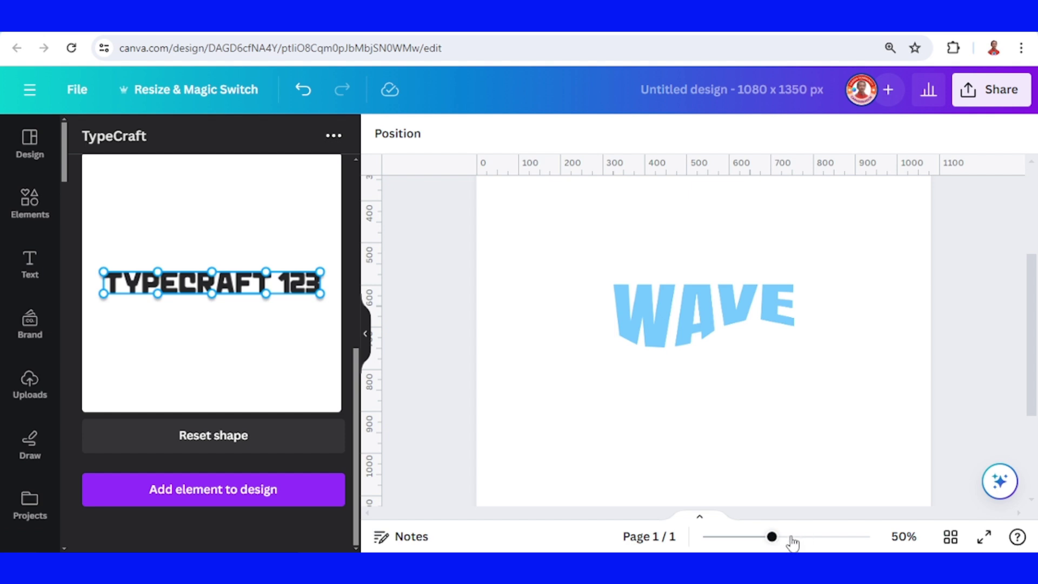
{"action": "left_click", "coordinate": [790, 538]}
Duplicate the WAVE element and place the copy directly beneath the original.
{"action": "left_click", "coordinate": [694, 319]}
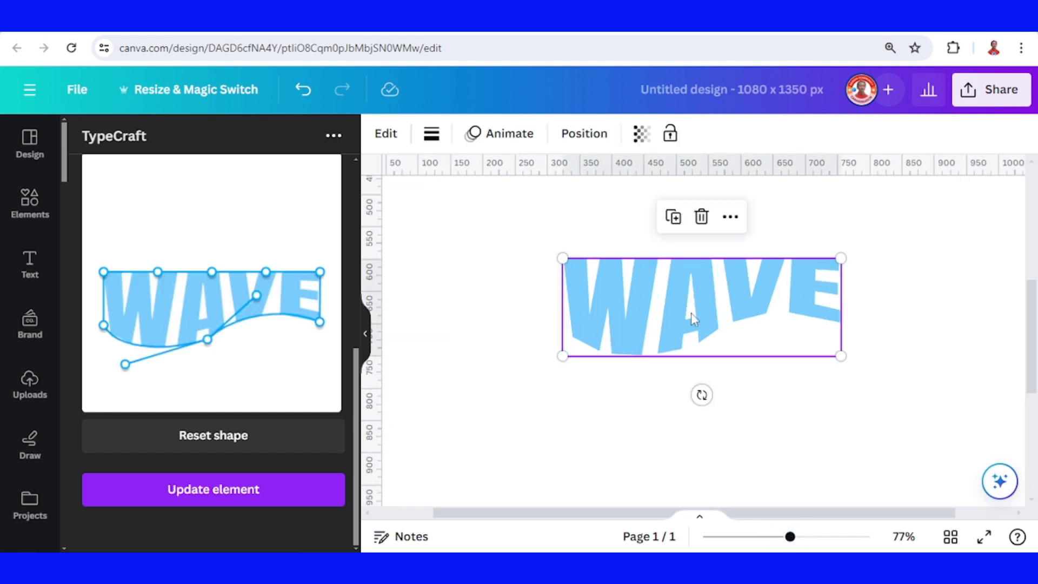
{"action": "left_click", "coordinate": [673, 218]}
{"action": "left_click_drag", "start_coordinate": [706, 296], "coordinate": [694, 368]}
{"action": "scroll", "coordinate": [431, 345], "scroll_direction": "down", "scroll_amount": 2}
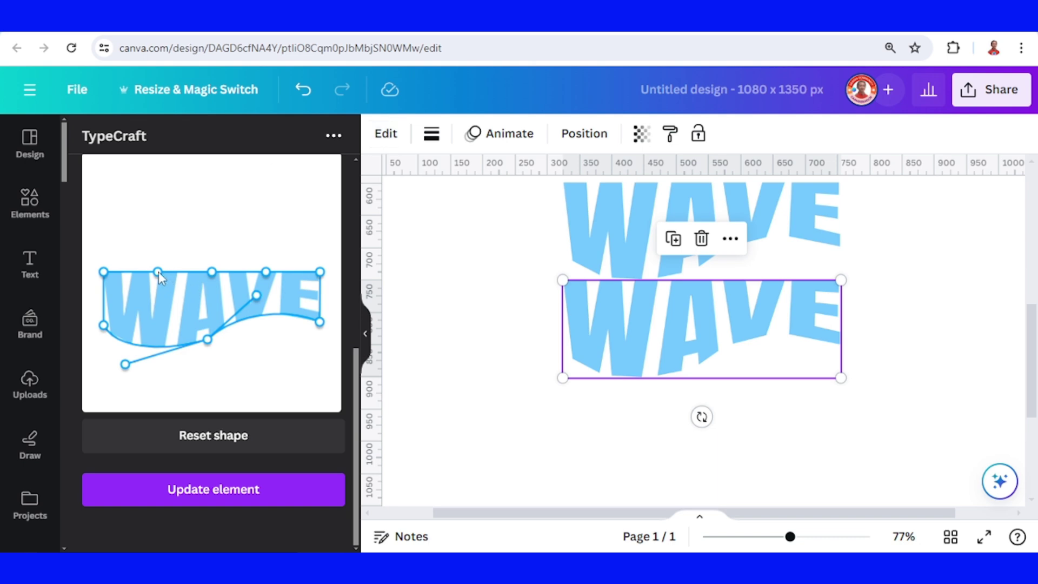
Curve the copy's top edge to follow the wave above, update the element, and move it up to nest under the first word.
{"action": "left_click_drag", "start_coordinate": [158, 271], "coordinate": [130, 322]}
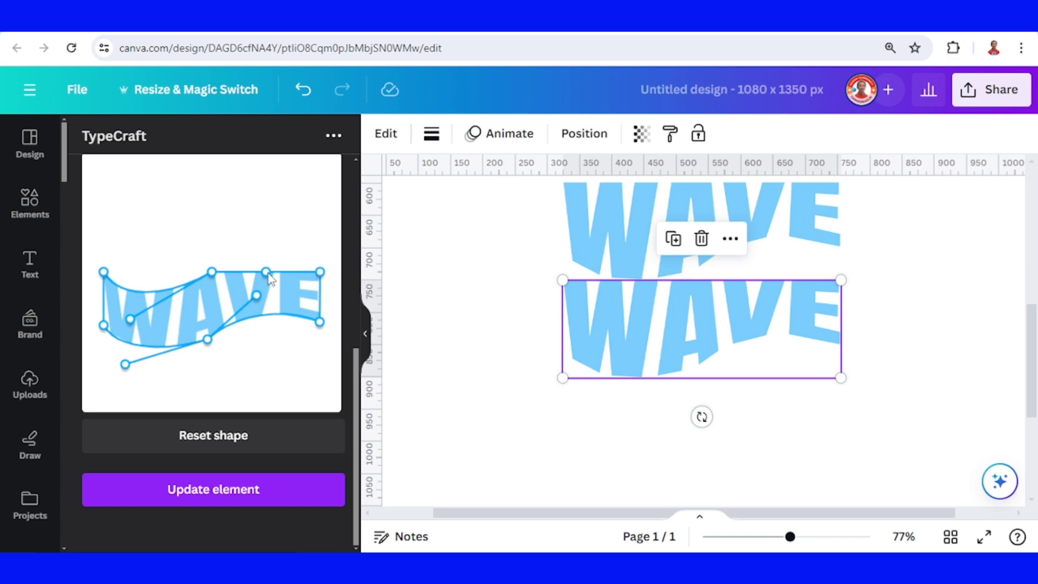
{"action": "left_click_drag", "start_coordinate": [269, 278], "coordinate": [261, 235]}
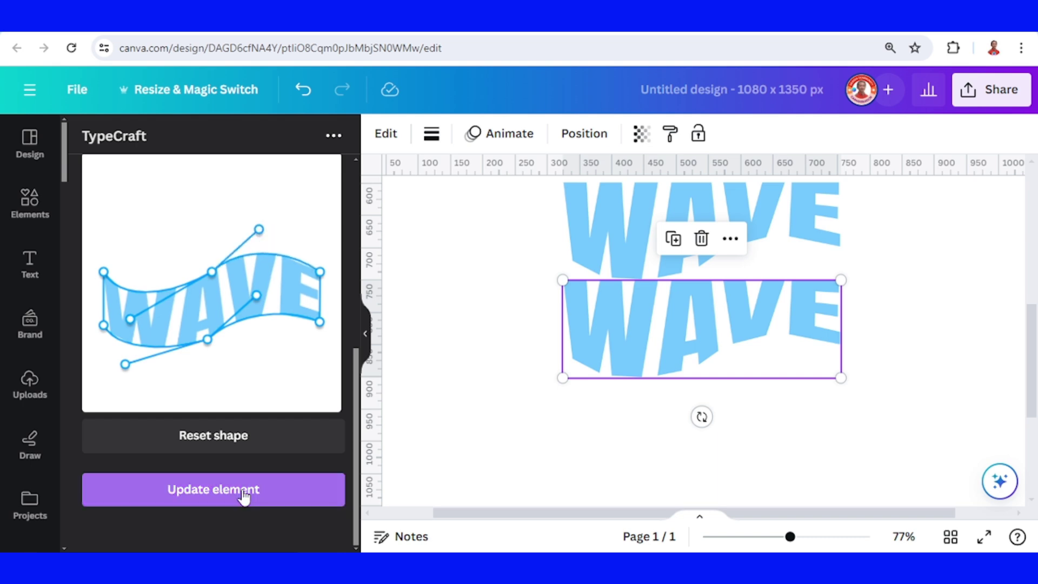
{"action": "left_click", "coordinate": [244, 495]}
{"action": "left_click_drag", "start_coordinate": [706, 354], "coordinate": [710, 338]}
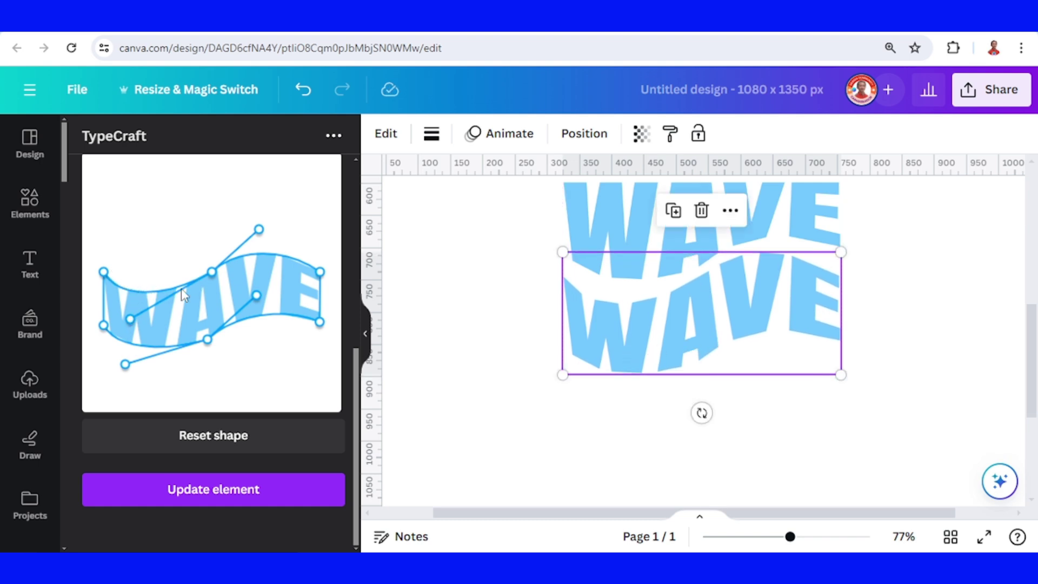
Fine-tune the second word's top curve by slightly lowering its midpoint, update the element, and close the gap to the first word.
{"action": "left_click_drag", "start_coordinate": [131, 323], "coordinate": [133, 312]}
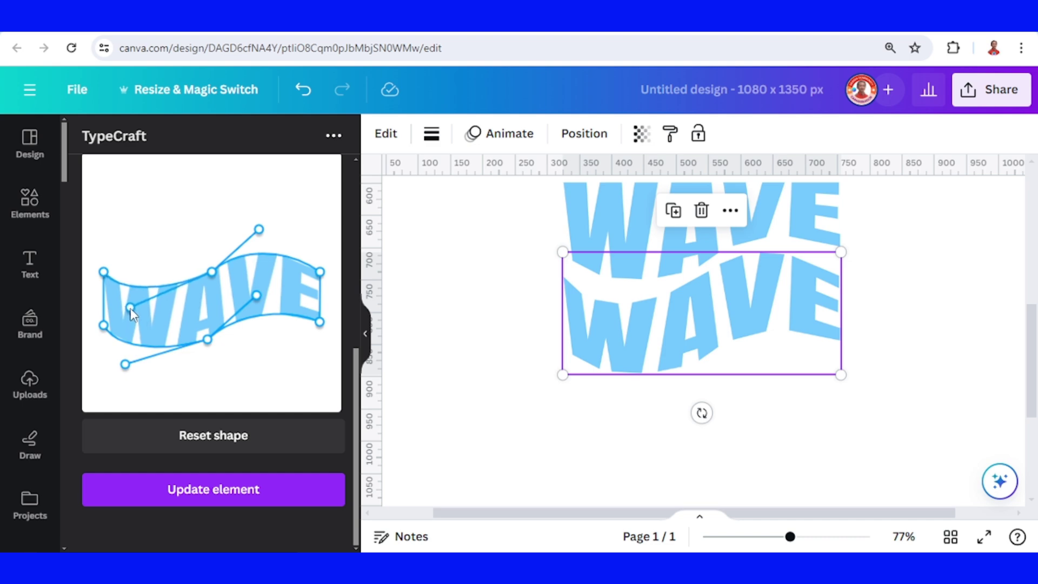
{"action": "left_click", "coordinate": [243, 494]}
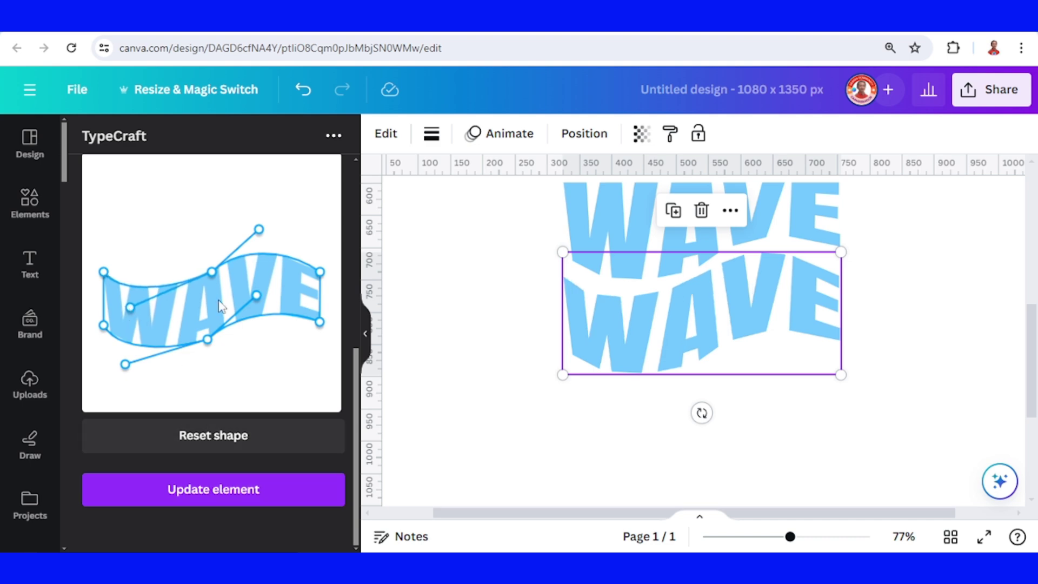
{"action": "left_click_drag", "start_coordinate": [213, 273], "coordinate": [212, 277]}
{"action": "left_click", "coordinate": [280, 495]}
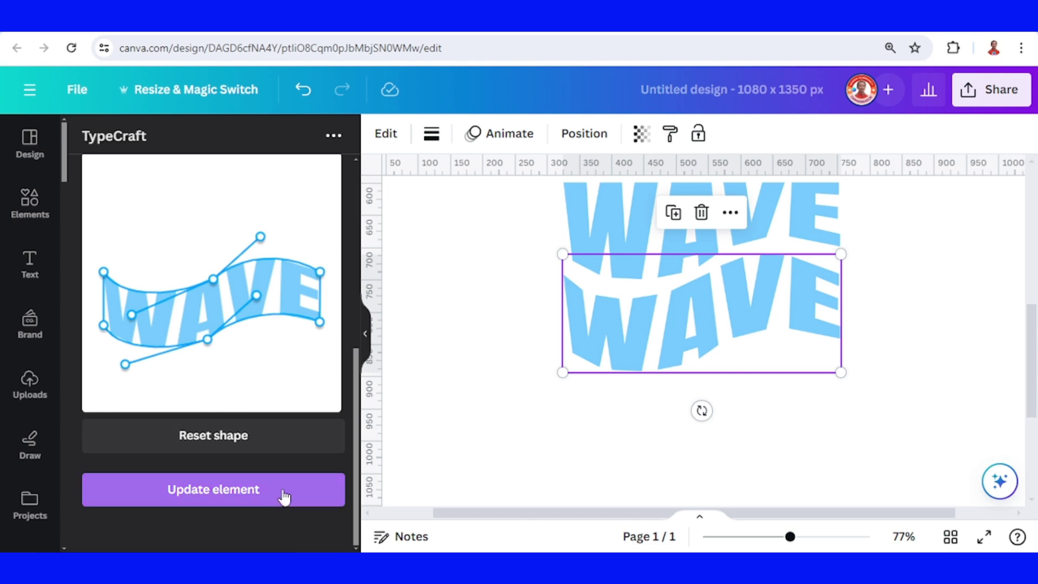
{"action": "left_click_drag", "start_coordinate": [680, 331], "coordinate": [675, 325]}
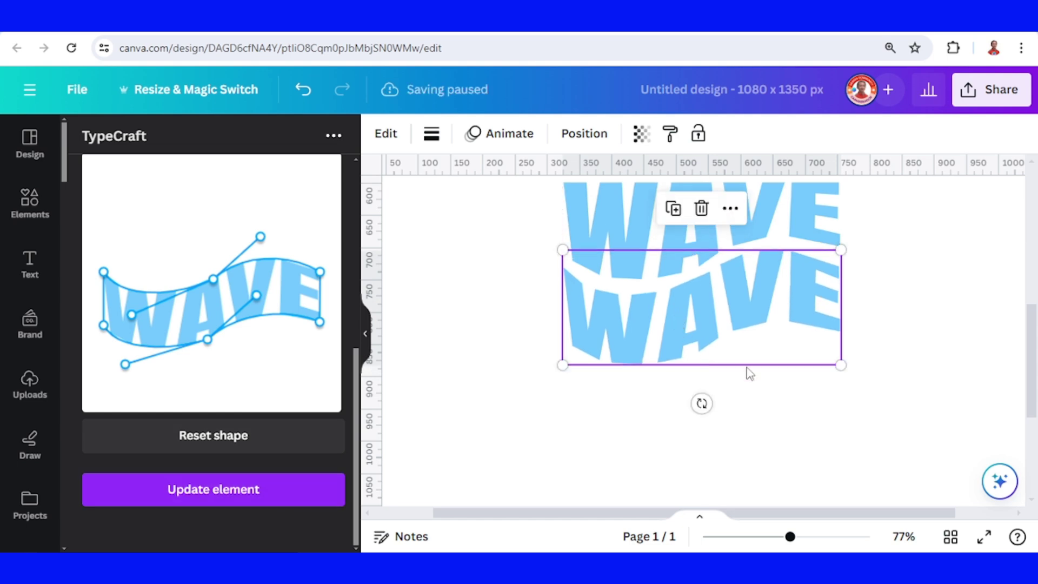
Duplicate the second WAVE, position the copy beneath it, and straighten the copy's bottom edge into a flat horizontal line.
{"action": "left_click", "coordinate": [673, 209]}
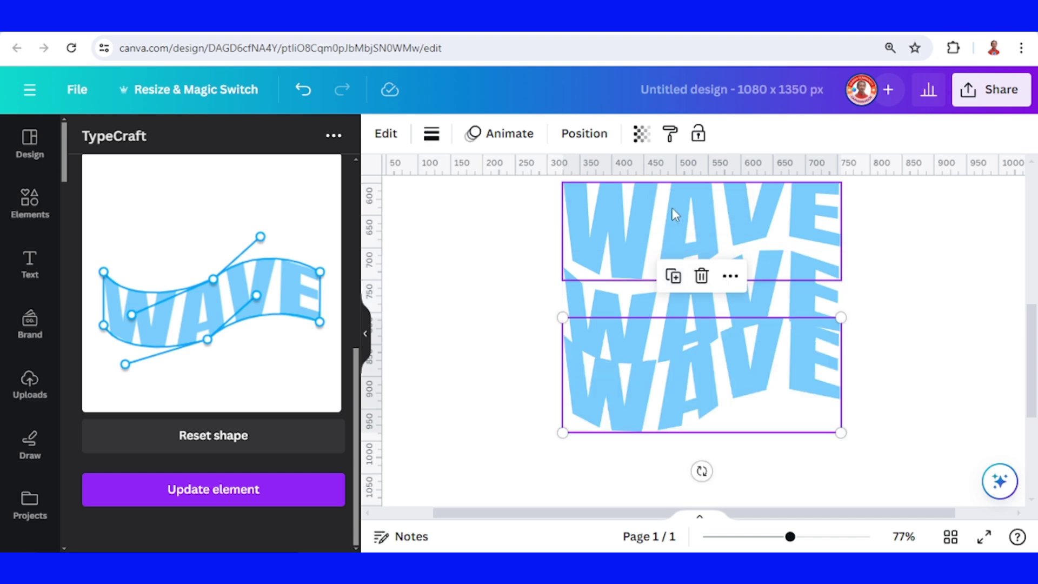
{"action": "left_click_drag", "start_coordinate": [722, 388], "coordinate": [721, 398]}
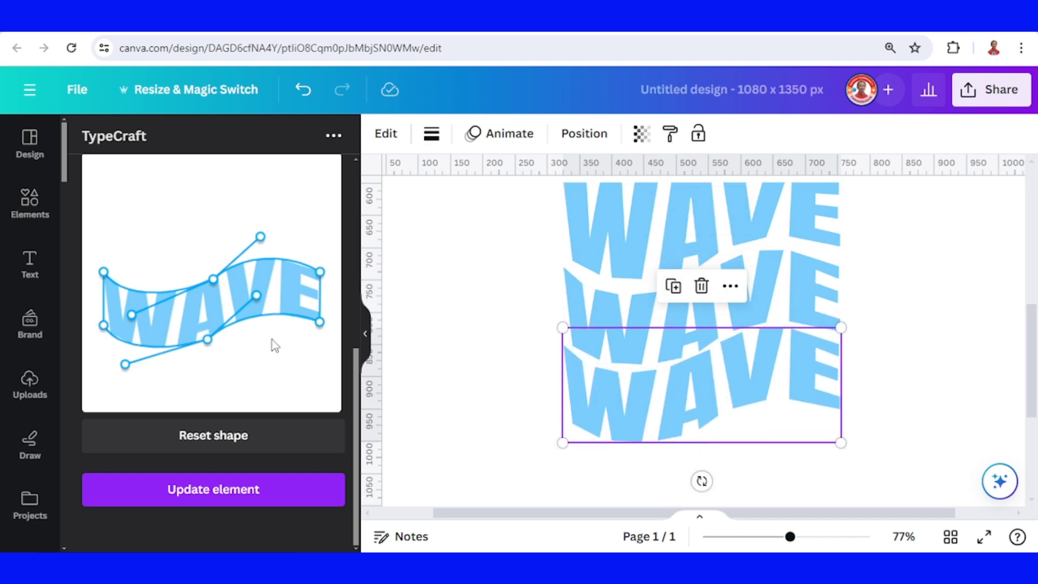
{"action": "left_click_drag", "start_coordinate": [126, 367], "coordinate": [104, 342]}
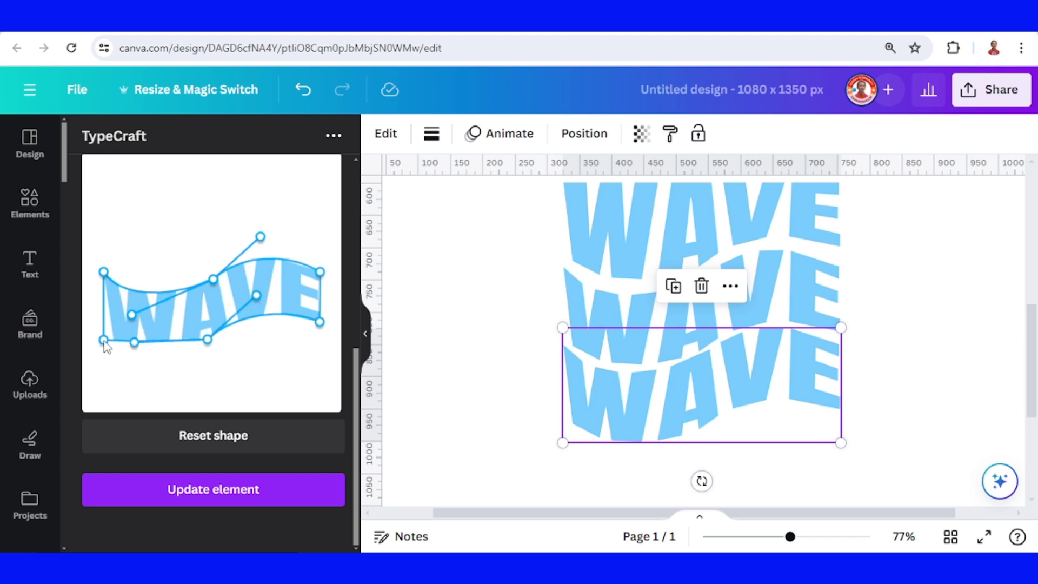
{"action": "left_click_drag", "start_coordinate": [256, 295], "coordinate": [266, 341]}
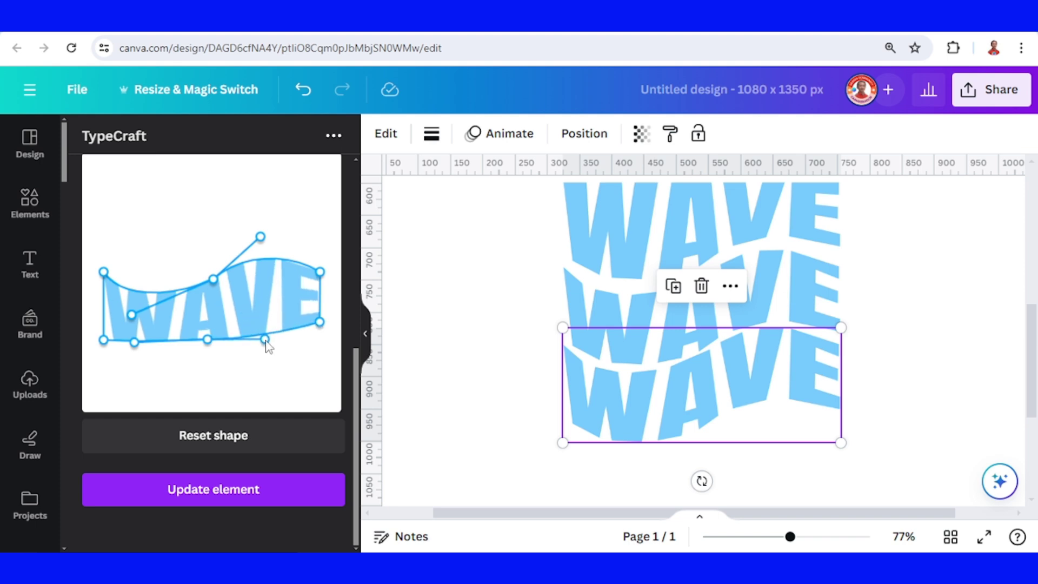
{"action": "left_click_drag", "start_coordinate": [321, 322], "coordinate": [320, 341]}
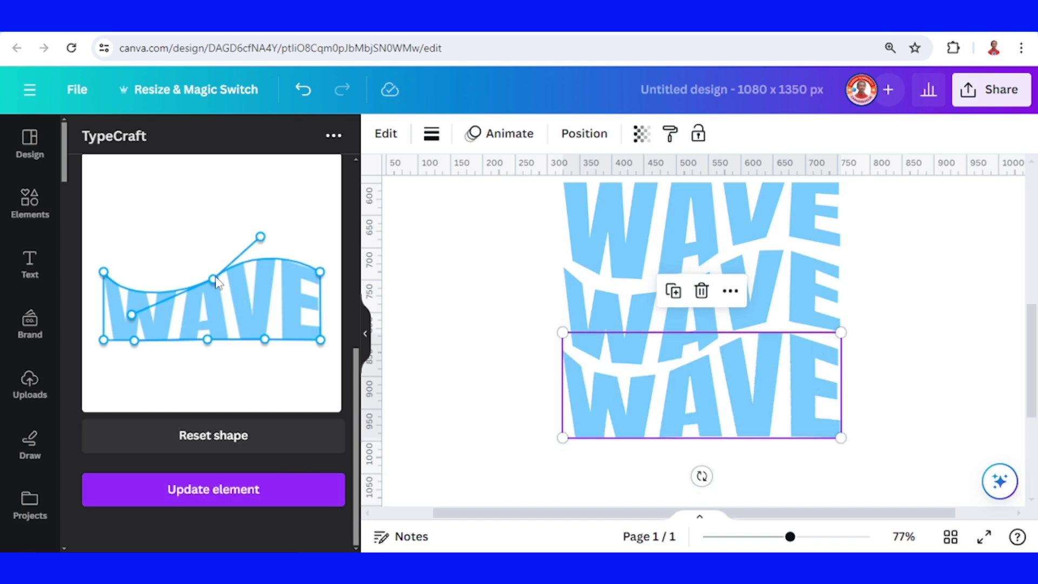
Lower the midpoint of the third word's top curve slightly and update the element.
{"action": "left_click_drag", "start_coordinate": [215, 283], "coordinate": [216, 285]}
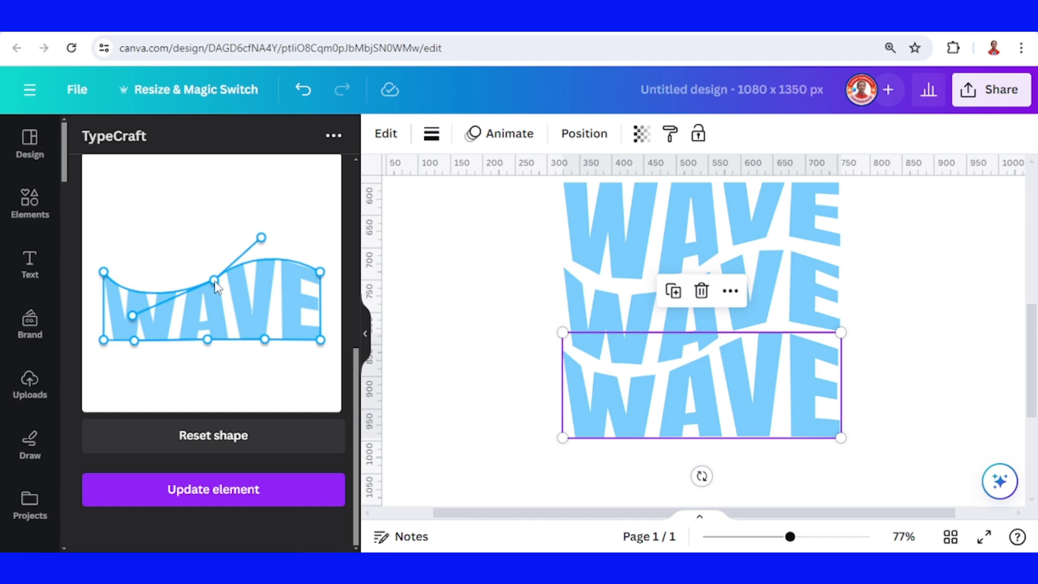
{"action": "left_click", "coordinate": [254, 491]}
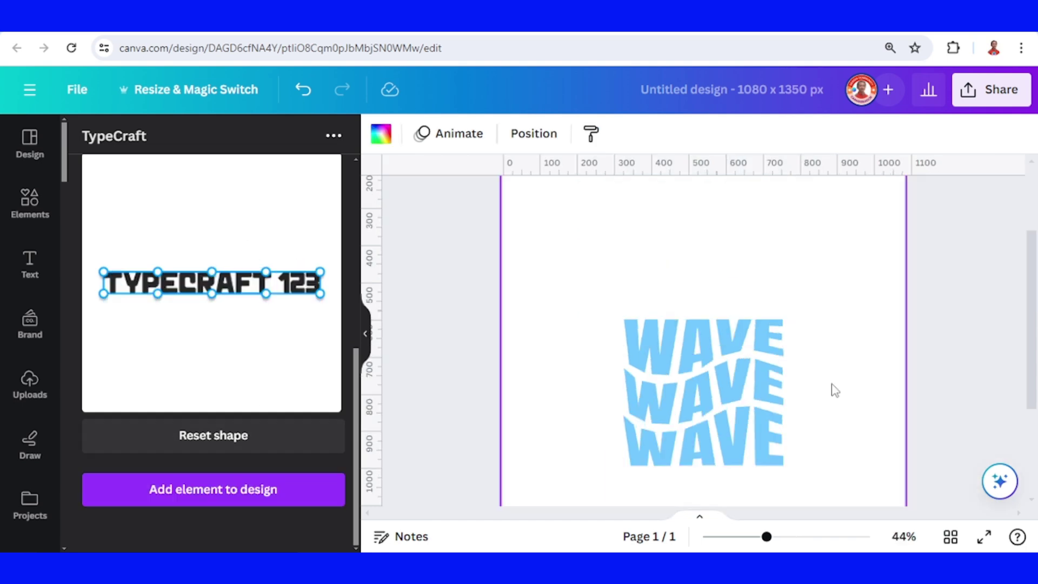
Recolor the middle WAVE word to a brighter, more saturated blue and update the element.
{"action": "left_click", "coordinate": [737, 394]}
{"action": "scroll", "coordinate": [254, 306], "scroll_direction": "up", "scroll_amount": 5}
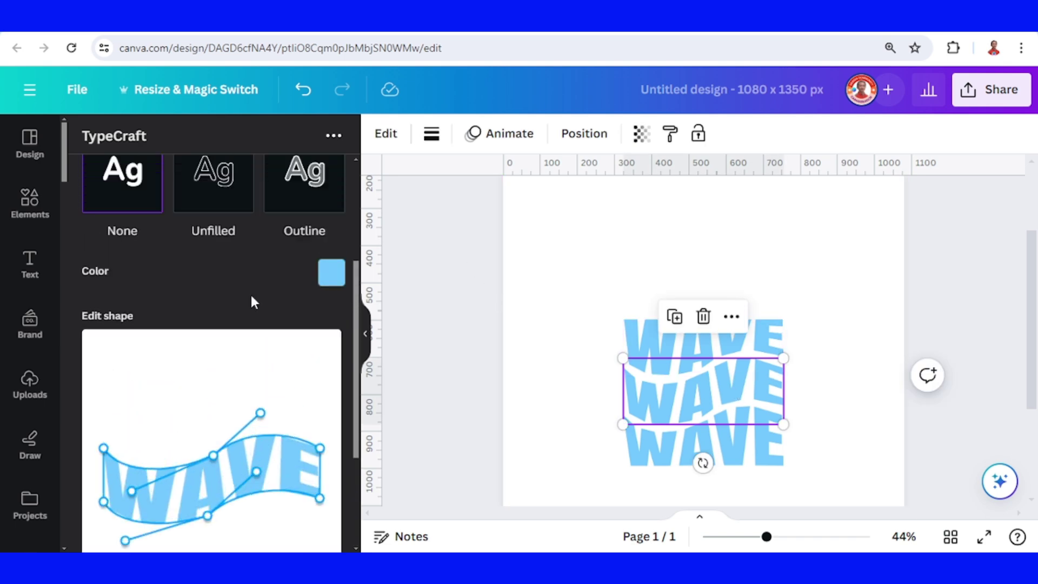
{"action": "left_click", "coordinate": [329, 409]}
{"action": "left_click_drag", "start_coordinate": [266, 287], "coordinate": [275, 278]}
{"action": "scroll", "coordinate": [274, 277], "scroll_direction": "down", "scroll_amount": 6}
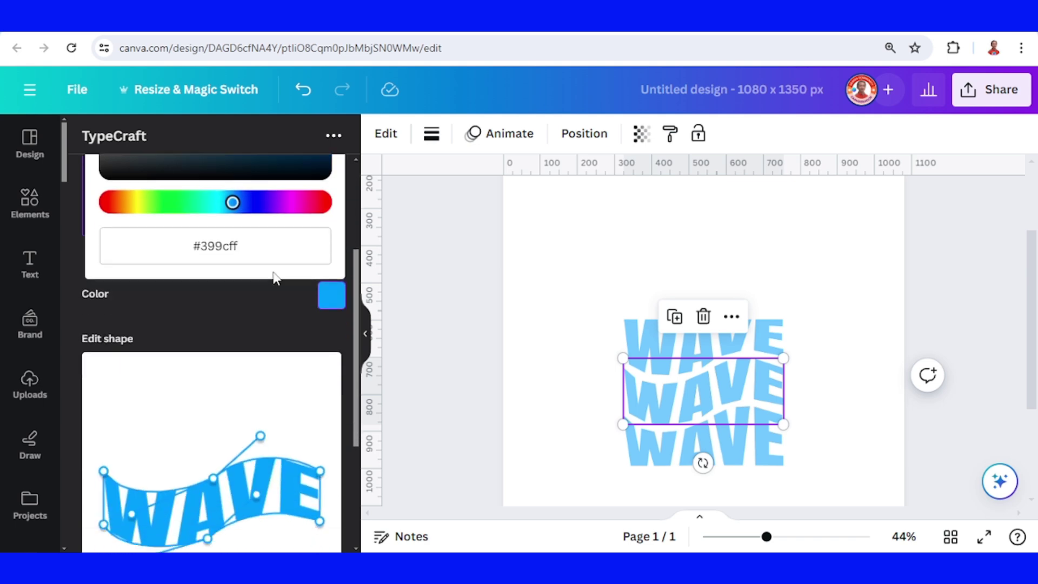
{"action": "left_click", "coordinate": [260, 496]}
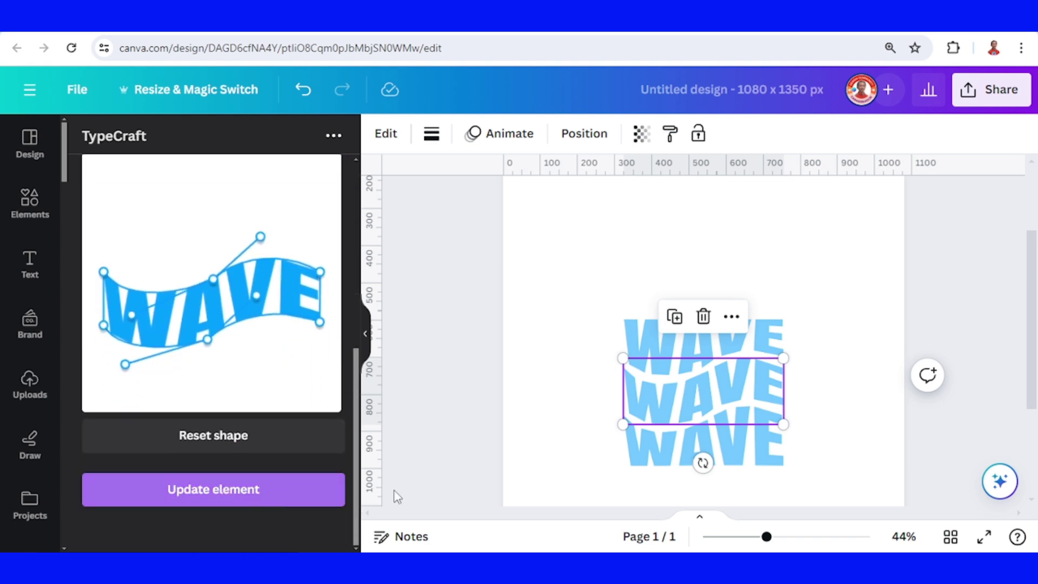
Recolor the bottom WAVE word to a deeper blue than the middle word and update the element.
{"action": "left_click", "coordinate": [758, 459]}
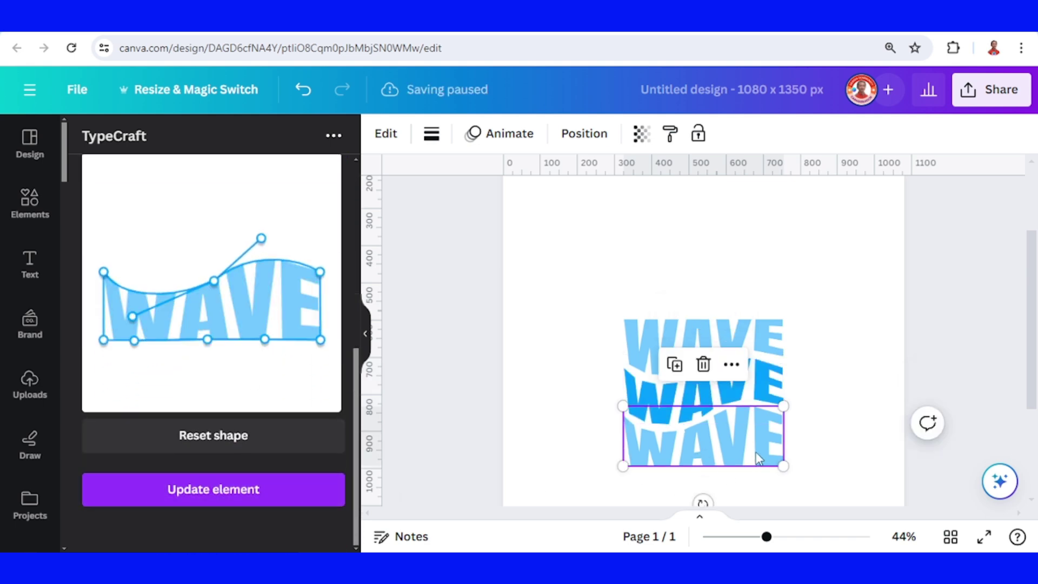
{"action": "scroll", "coordinate": [258, 378], "scroll_direction": "up", "scroll_amount": 5}
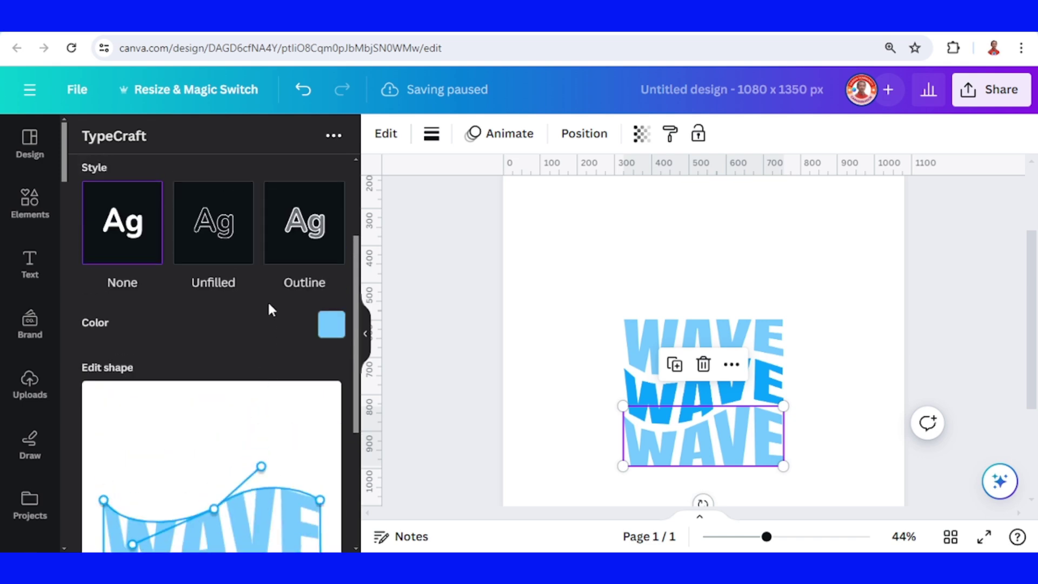
{"action": "left_click", "coordinate": [328, 325]}
{"action": "scroll", "coordinate": [260, 271], "scroll_direction": "up", "scroll_amount": 3}
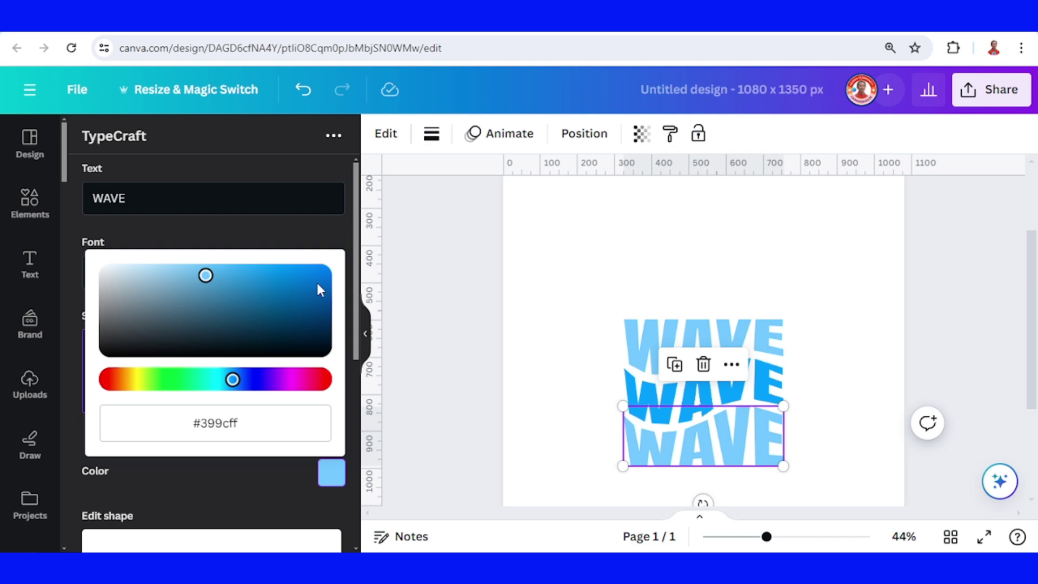
{"action": "left_click", "coordinate": [317, 281]}
{"action": "scroll", "coordinate": [284, 371], "scroll_direction": "down", "scroll_amount": 3}
{"action": "scroll", "coordinate": [284, 376], "scroll_direction": "down", "scroll_amount": 5}
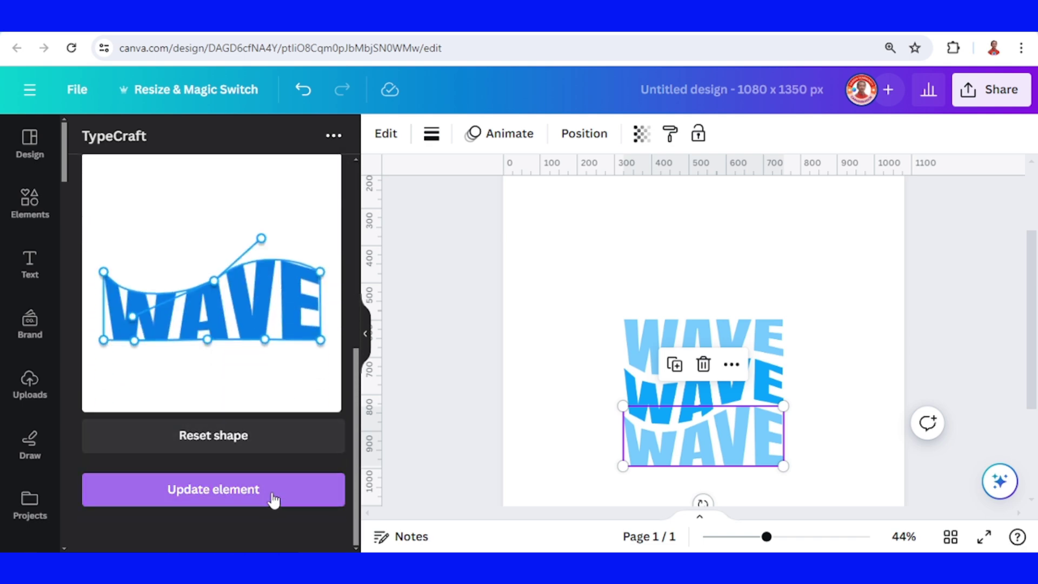
{"action": "left_click", "coordinate": [274, 500]}
Select all three WAVE words together and center the stack on the page.
{"action": "scroll", "coordinate": [755, 475], "scroll_direction": "down", "scroll_amount": 3}
{"action": "left_click_drag", "start_coordinate": [755, 475], "coordinate": [622, 297]}
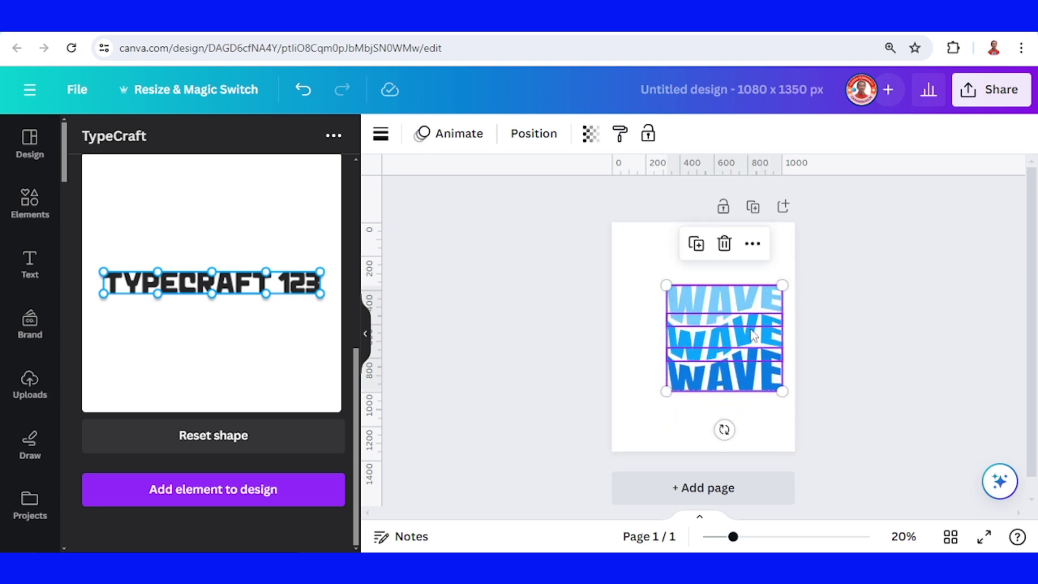
{"action": "left_click_drag", "start_coordinate": [751, 335], "coordinate": [730, 346]}
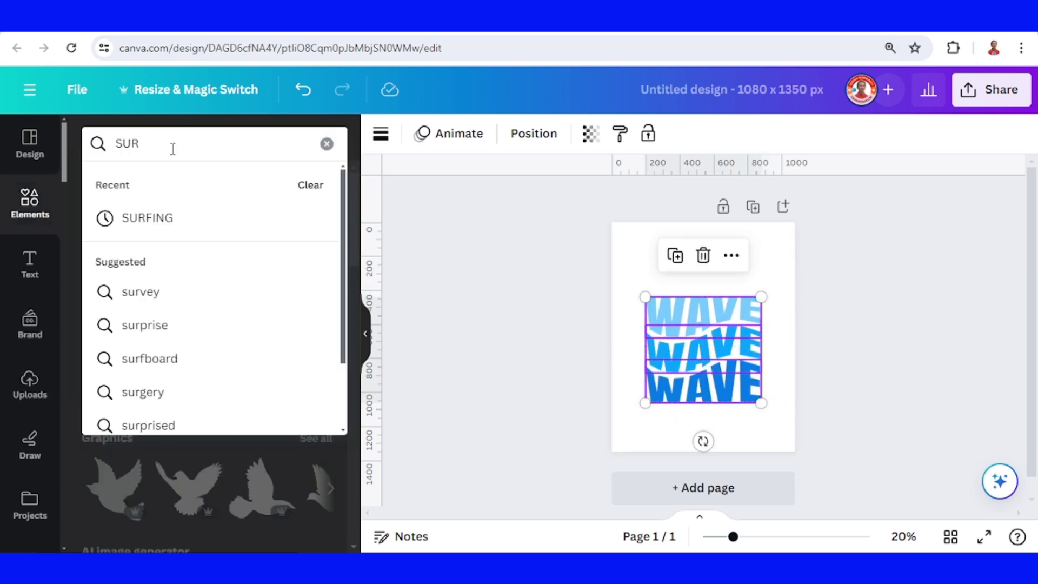
Search the graphics for SURFER SILHOUETTE and place the surfer inside a curling wave above the WAVE stack.
{"action": "type", "text": "FER S"}
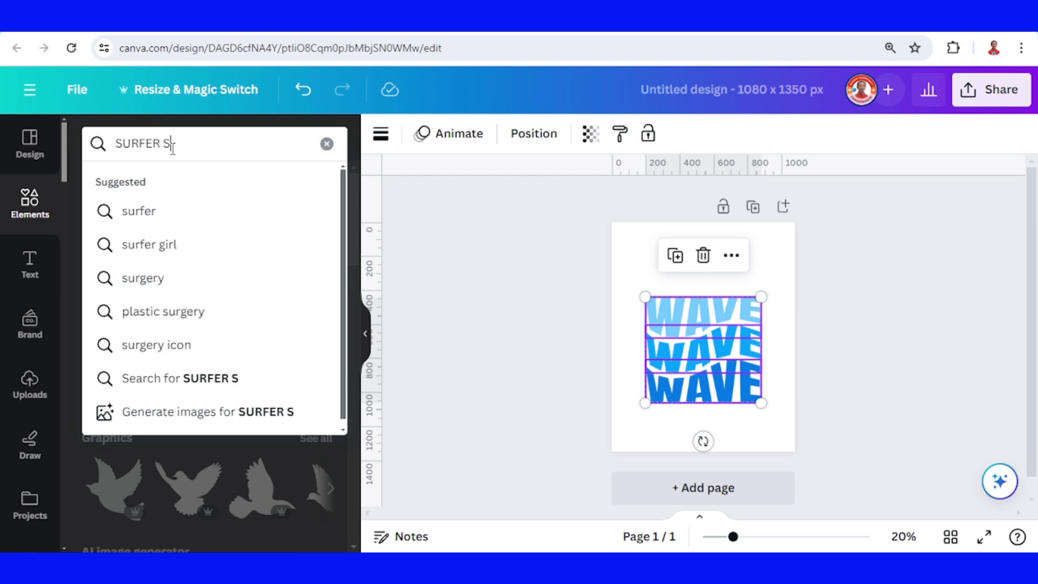
{"action": "type", "text": "ILHOUETTE"}
{"action": "key", "text": "Return"}
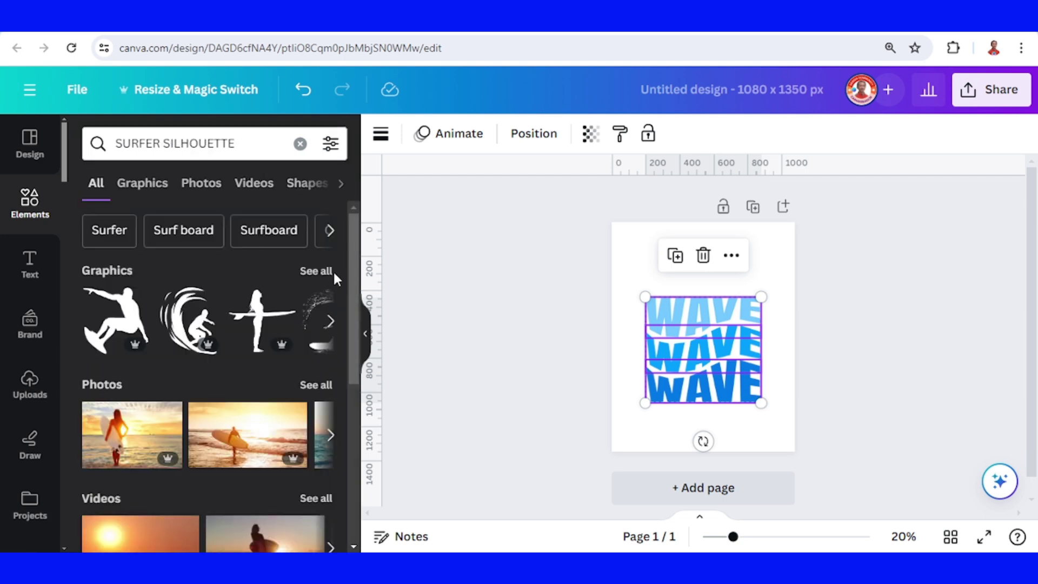
{"action": "left_click", "coordinate": [316, 271]}
{"action": "left_click_drag", "start_coordinate": [206, 301], "coordinate": [709, 292]}
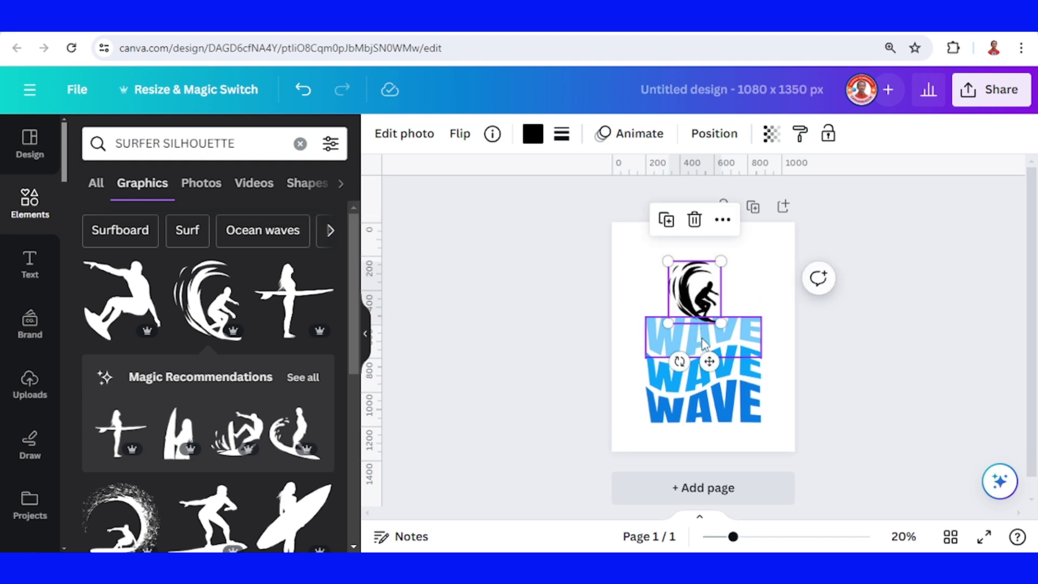
Recolor the surfer graphic to the top word's light blue and center it horizontally above the text.
{"action": "left_click", "coordinate": [533, 136]}
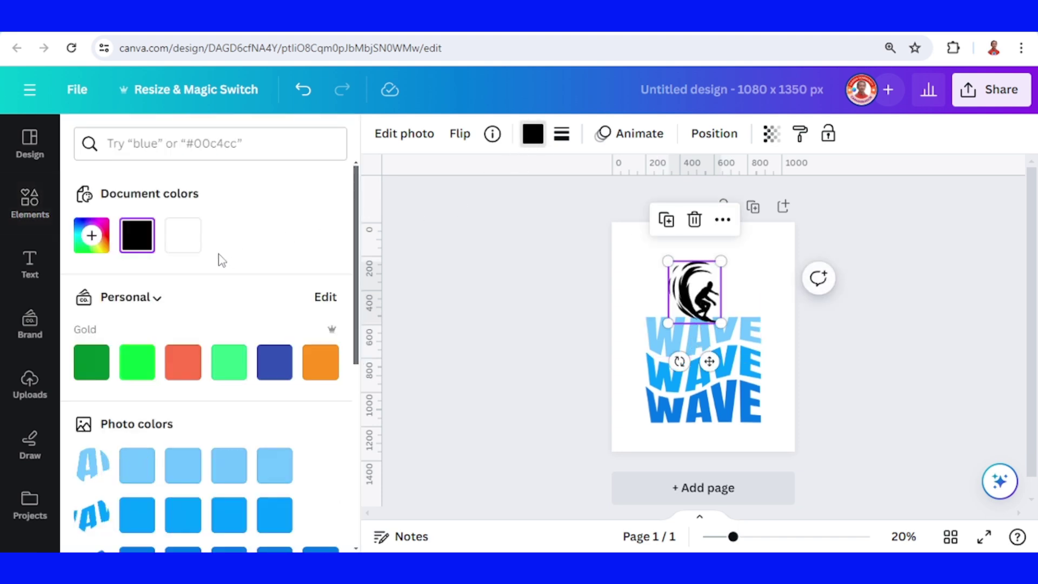
{"action": "left_click", "coordinate": [91, 236]}
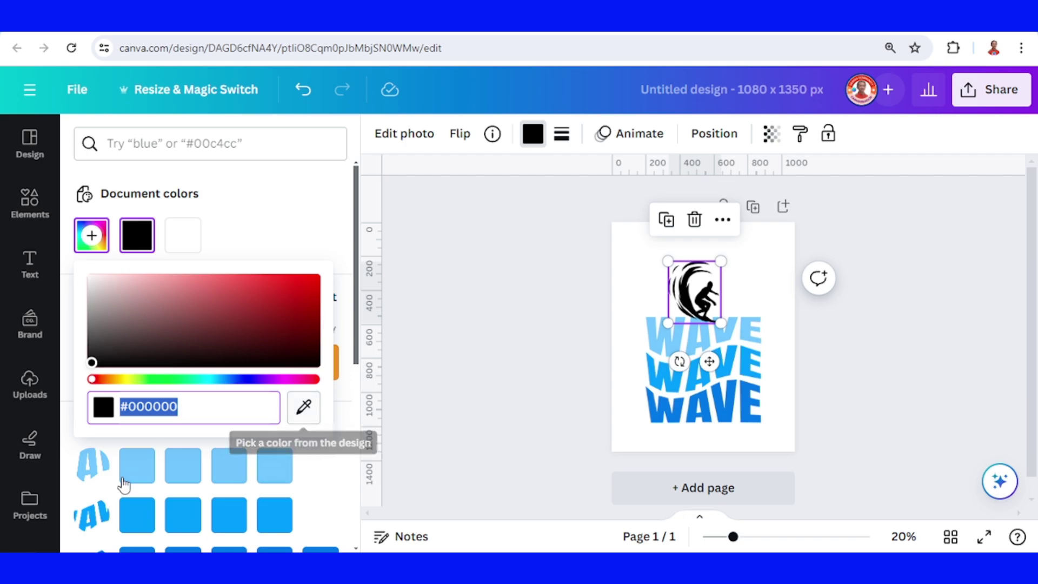
{"action": "left_click", "coordinate": [140, 470]}
{"action": "left_click_drag", "start_coordinate": [695, 292], "coordinate": [703, 292]}
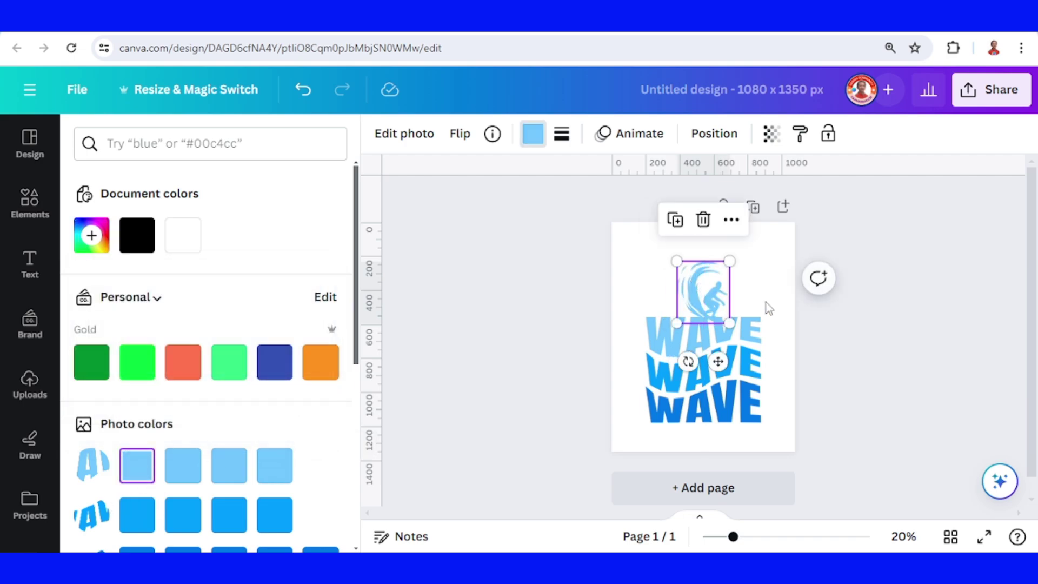